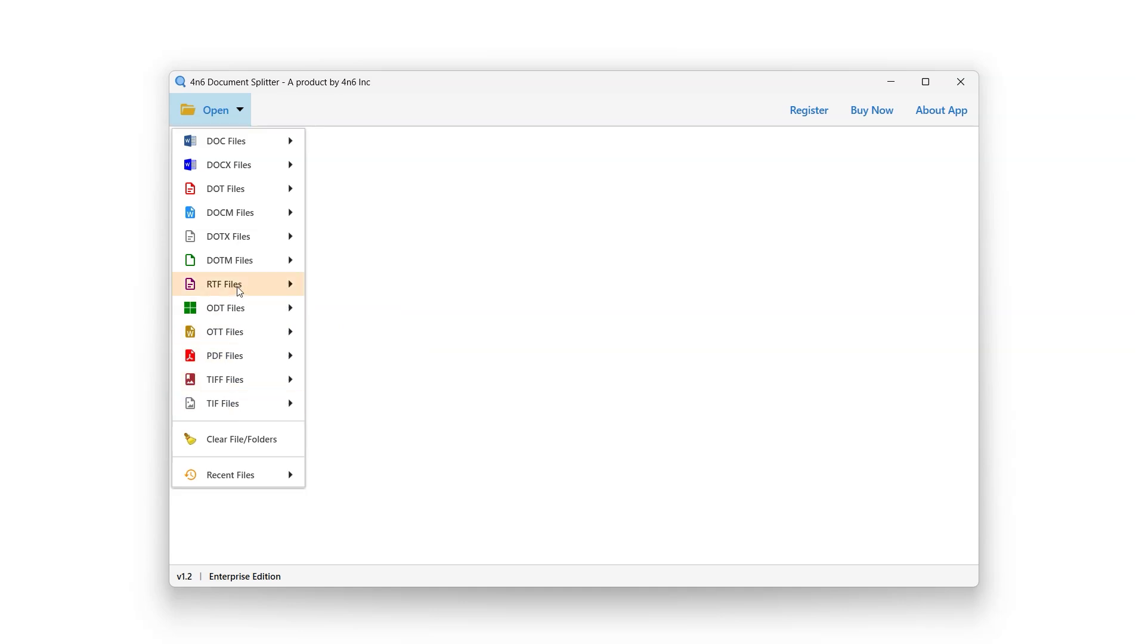
# Step: Load the RTF files folder from the D: drive as the source of RTF documents
pyautogui.moveTo(240, 290)
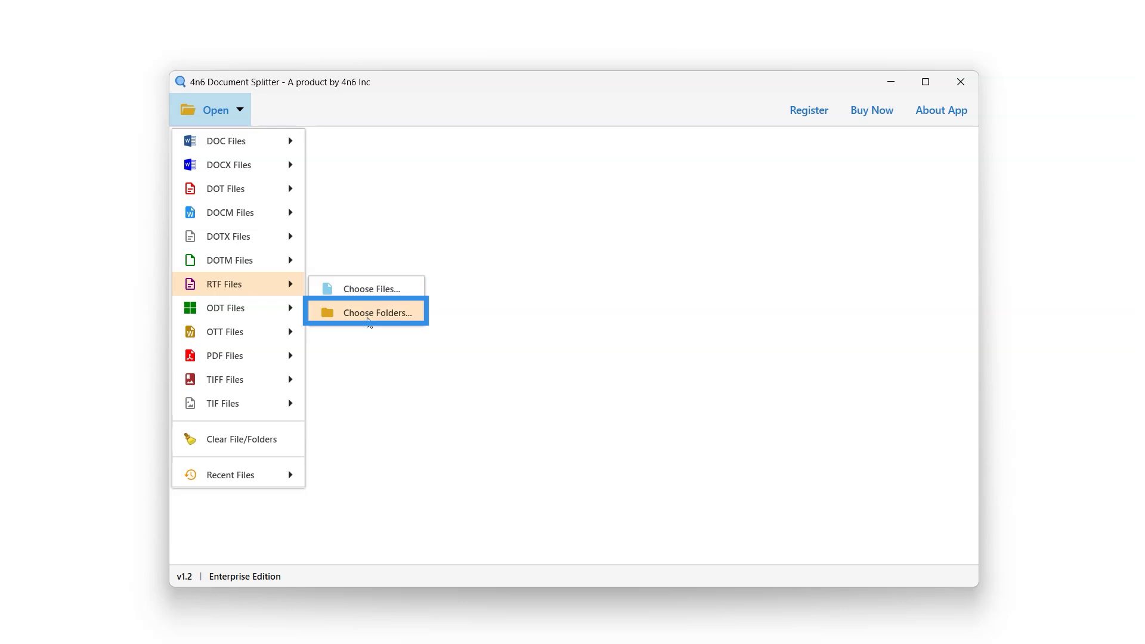
pyautogui.click(369, 320)
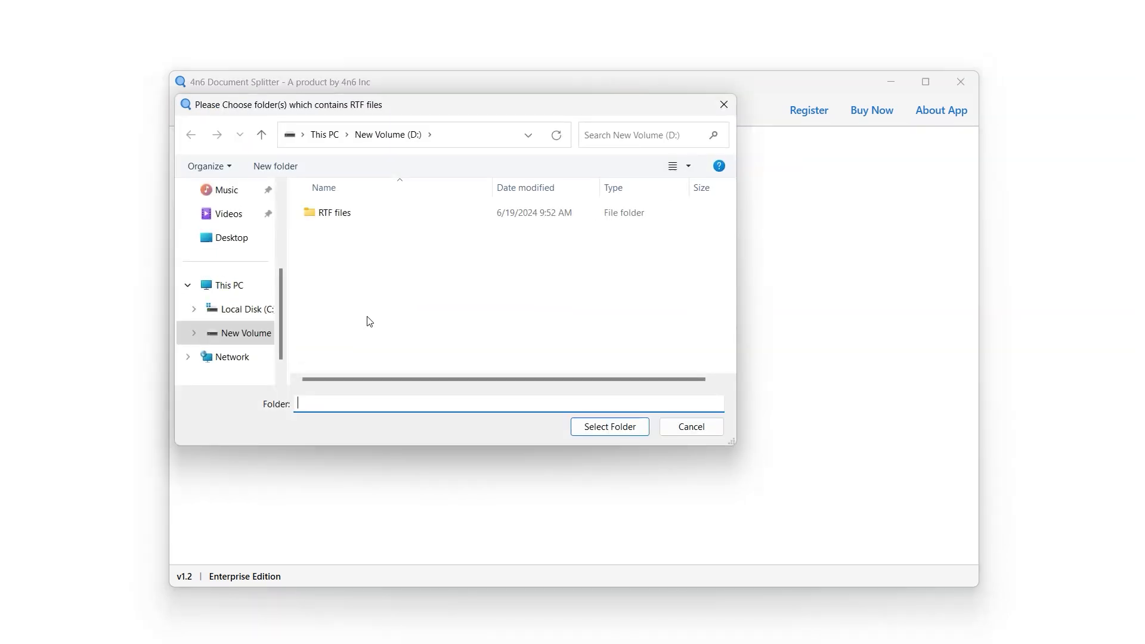
pyautogui.click(345, 216)
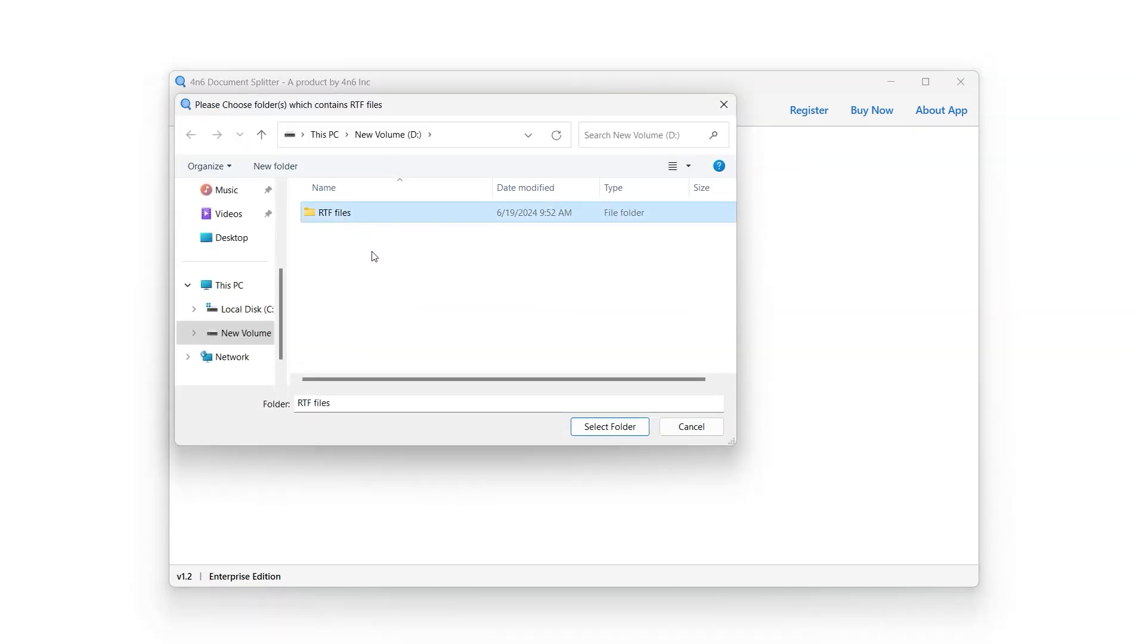
pyautogui.click(610, 427)
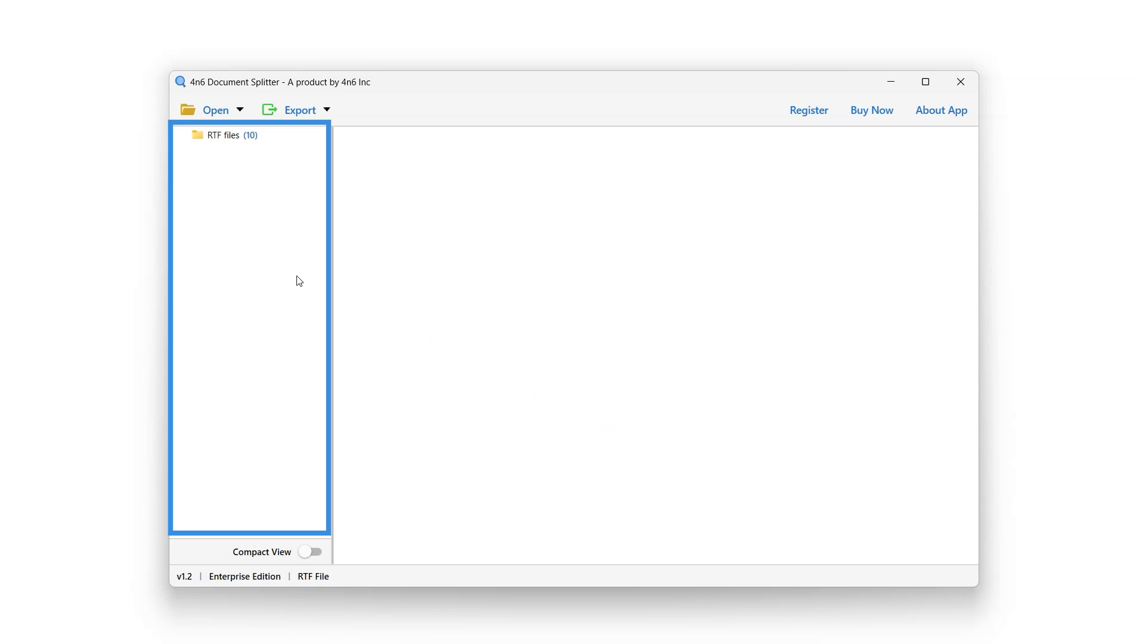
# Step: Preview #1 file-sample.rtf from the loaded RTF files folder and page through it to page 4
pyautogui.click(236, 137)
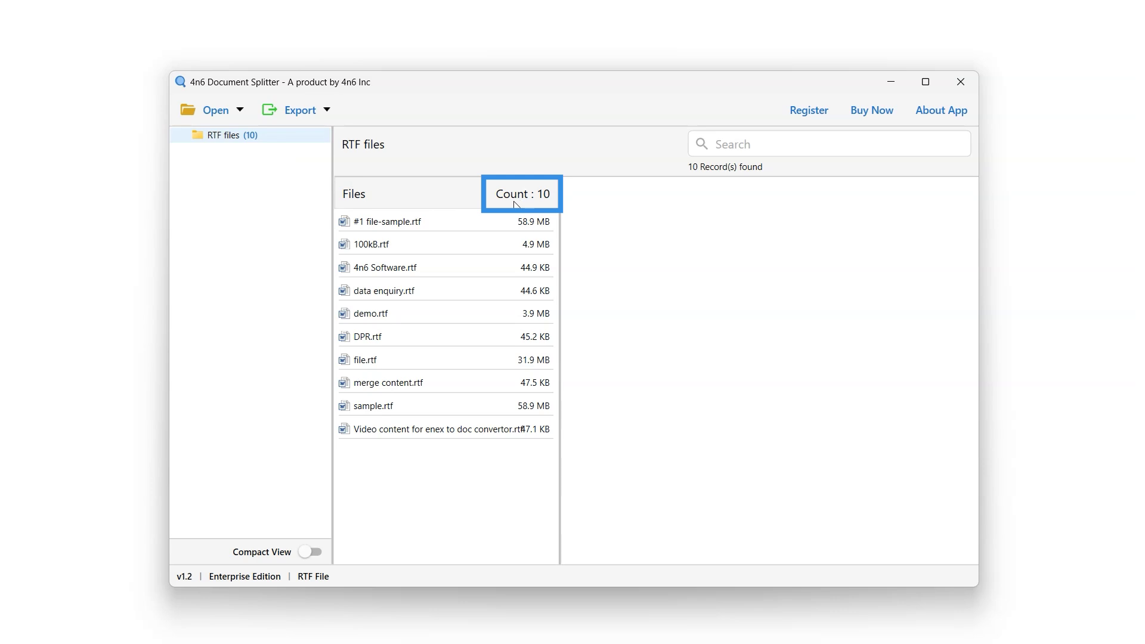
pyautogui.click(445, 222)
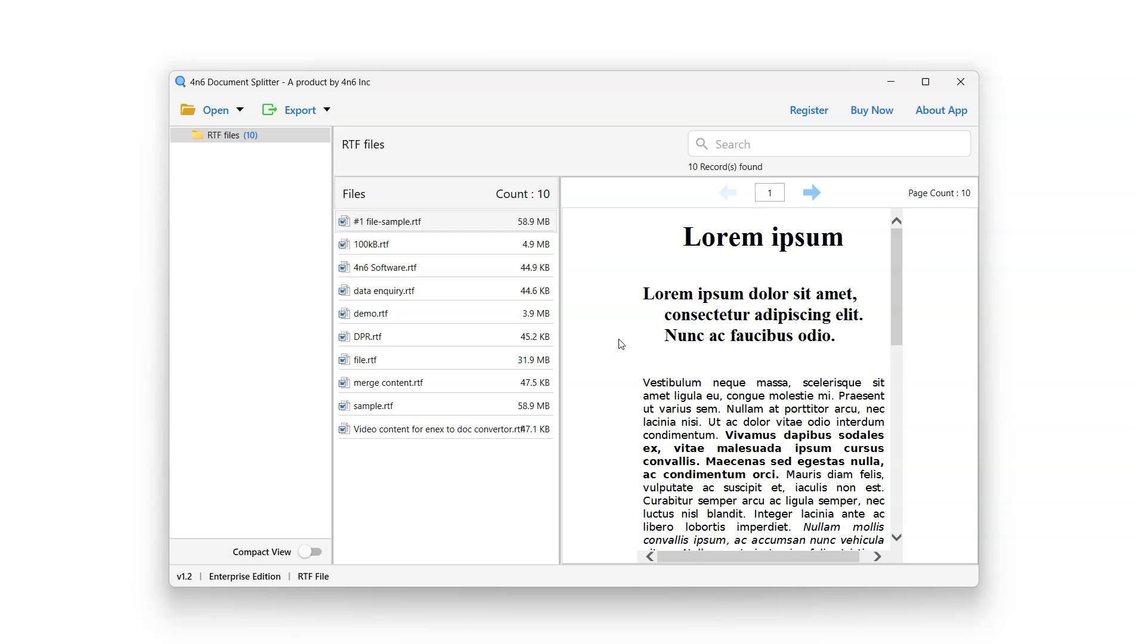
pyautogui.click(810, 192)
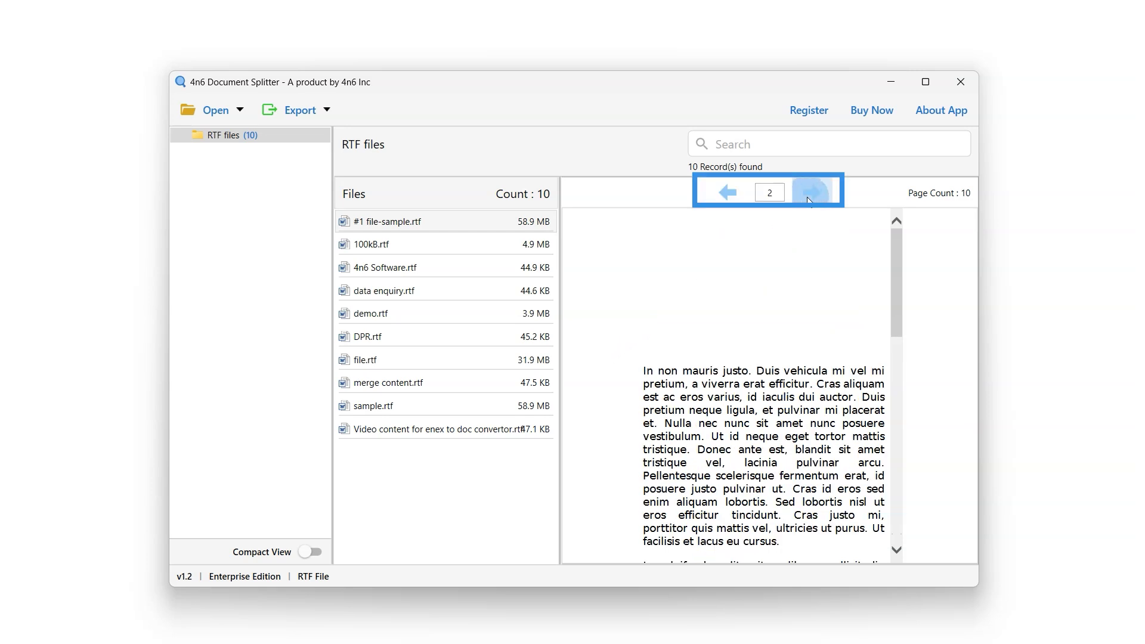
pyautogui.click(810, 192)
pyautogui.click(810, 192)
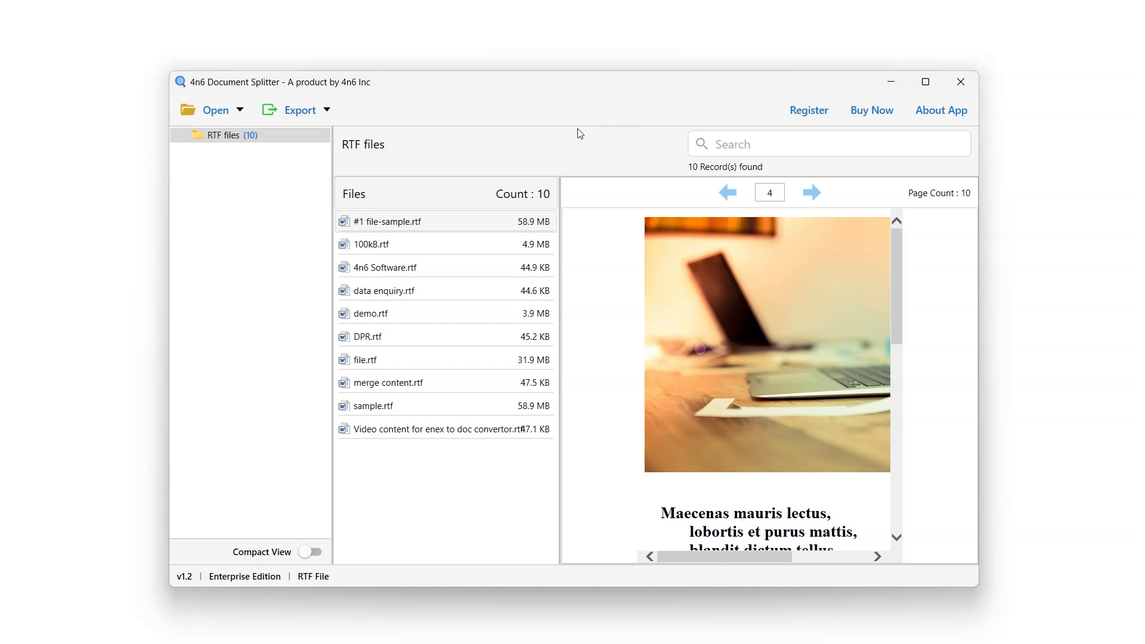
# Step: Start a split export and set its location to a new folder named "rtf split" on the D: drive
pyautogui.click(328, 127)
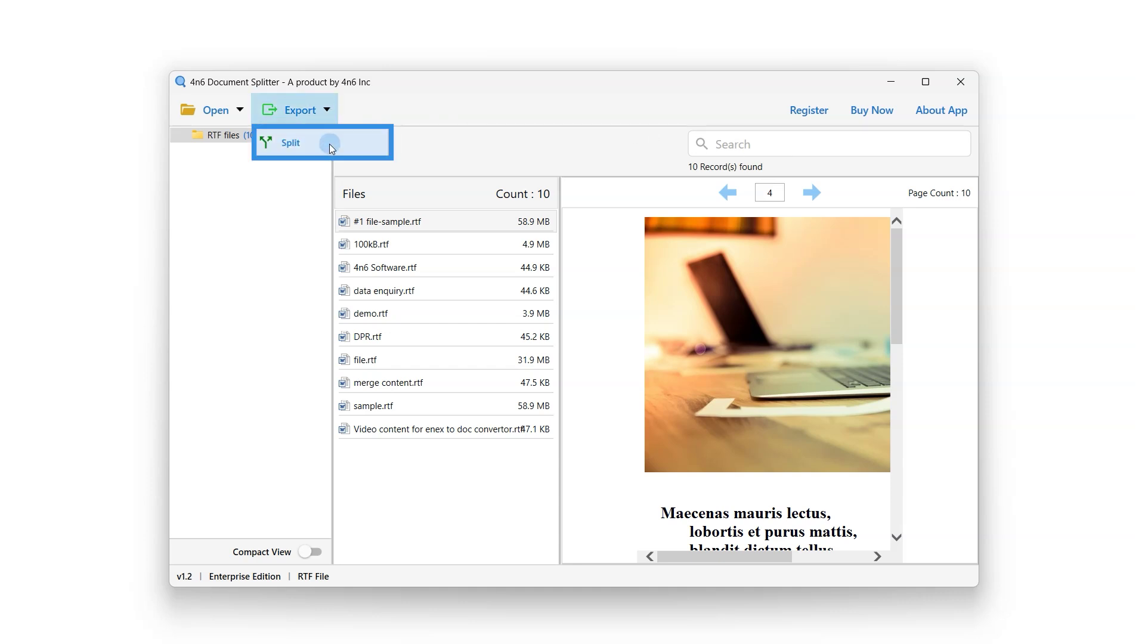
pyautogui.click(329, 145)
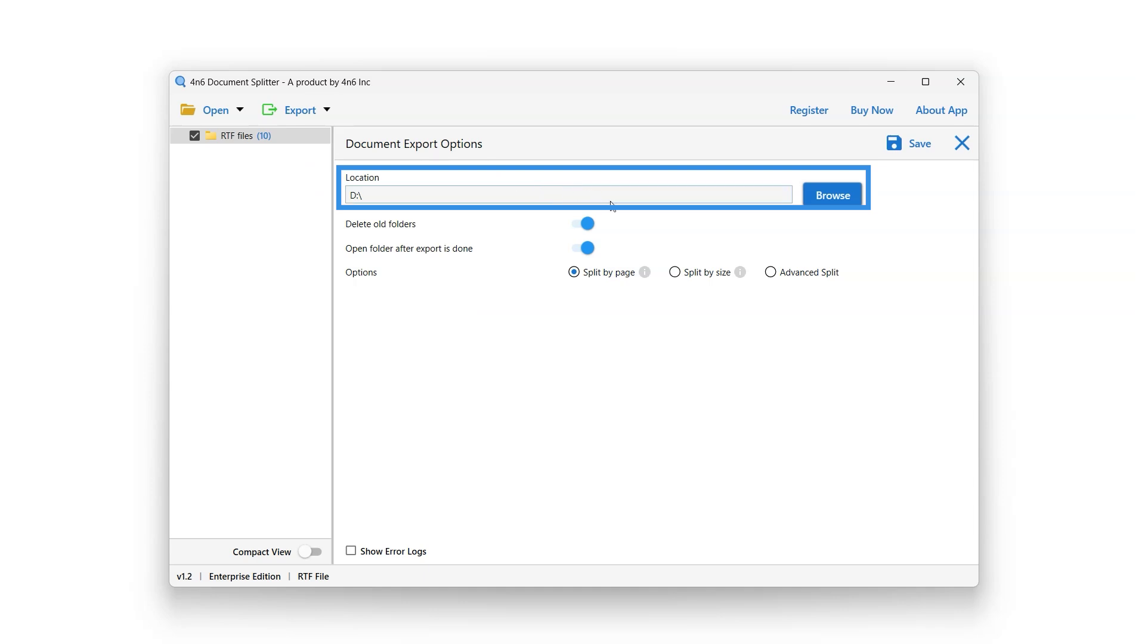
pyautogui.click(832, 197)
pyautogui.click(278, 168)
pyautogui.click(278, 168)
pyautogui.write('rtf split')
pyautogui.press('Return')
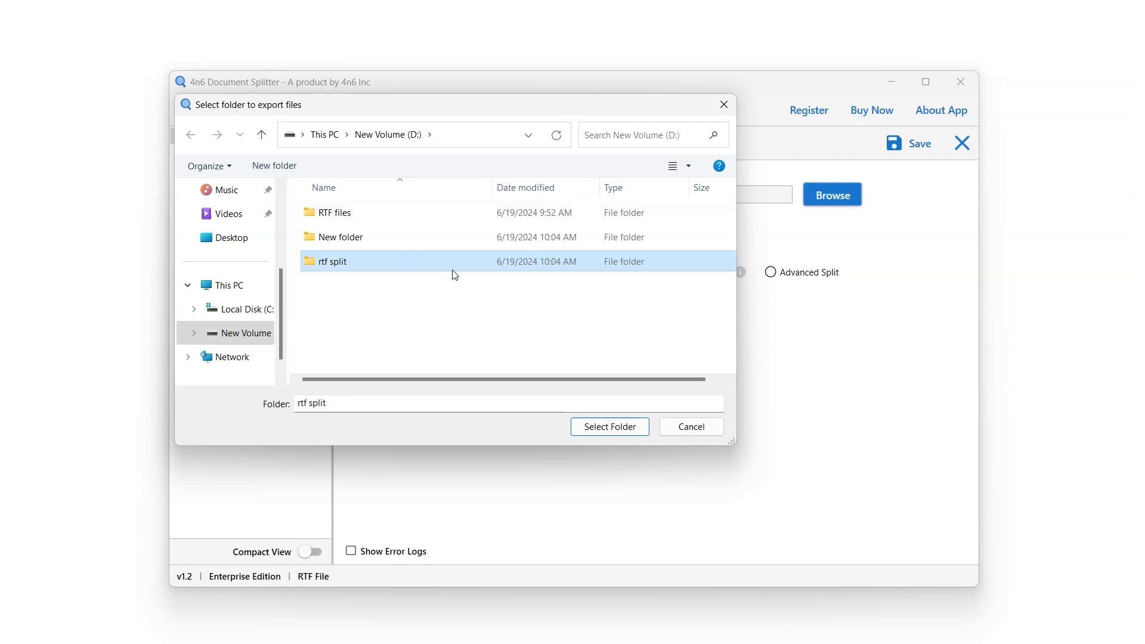
pyautogui.click(612, 426)
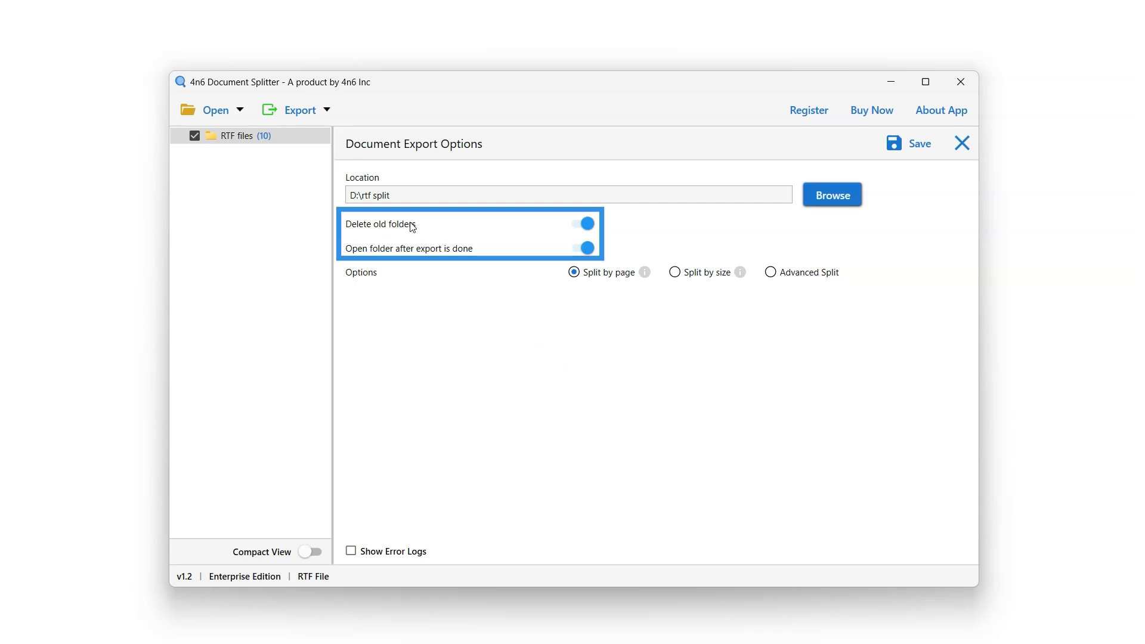
# Step: Toggle the deletion of old folders off and on again, and try the Split by size option with its size units
pyautogui.click(587, 230)
pyautogui.click(587, 230)
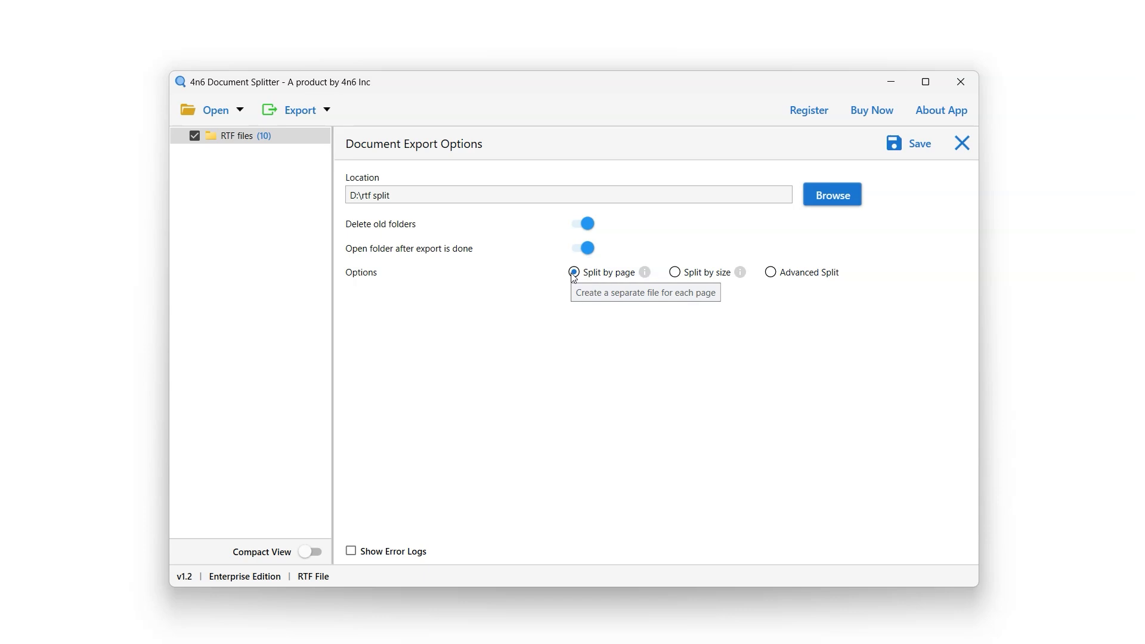
pyautogui.click(674, 272)
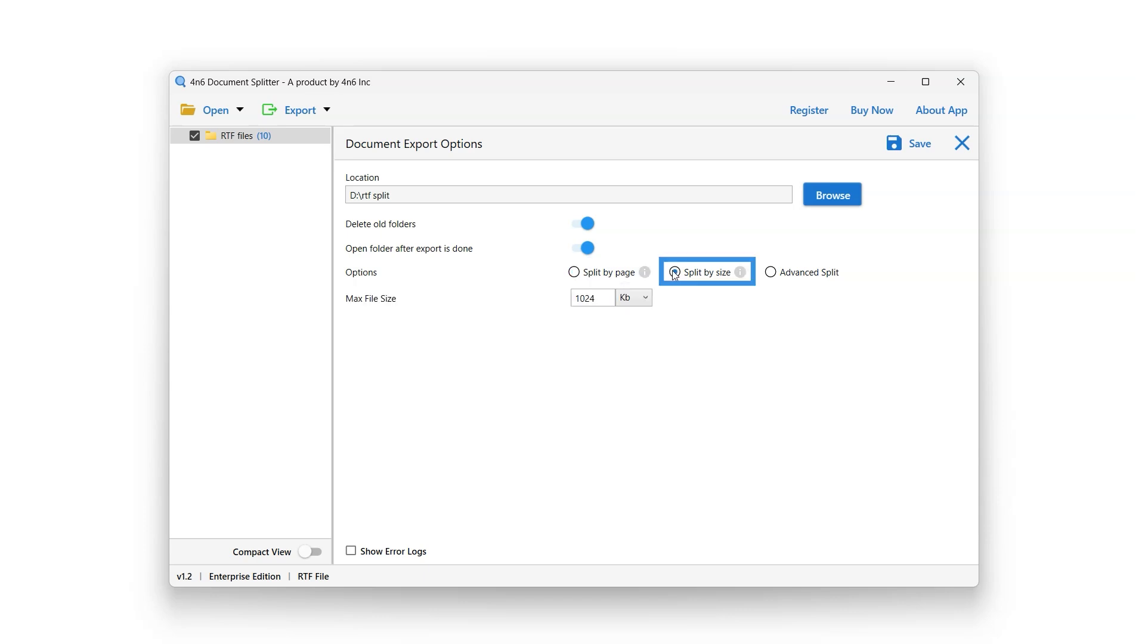
pyautogui.click(637, 300)
pyautogui.click(642, 375)
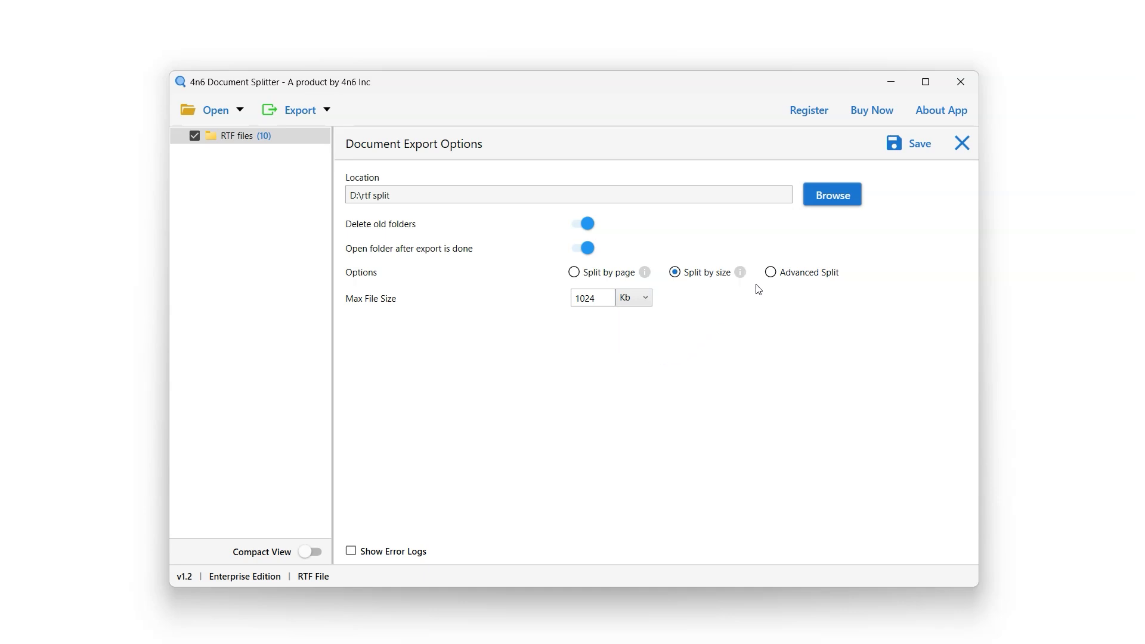
# Step: Try Advanced Split with all RTF files included and the pages of #1 file-sample limited to 1-3,5,7
pyautogui.click(770, 273)
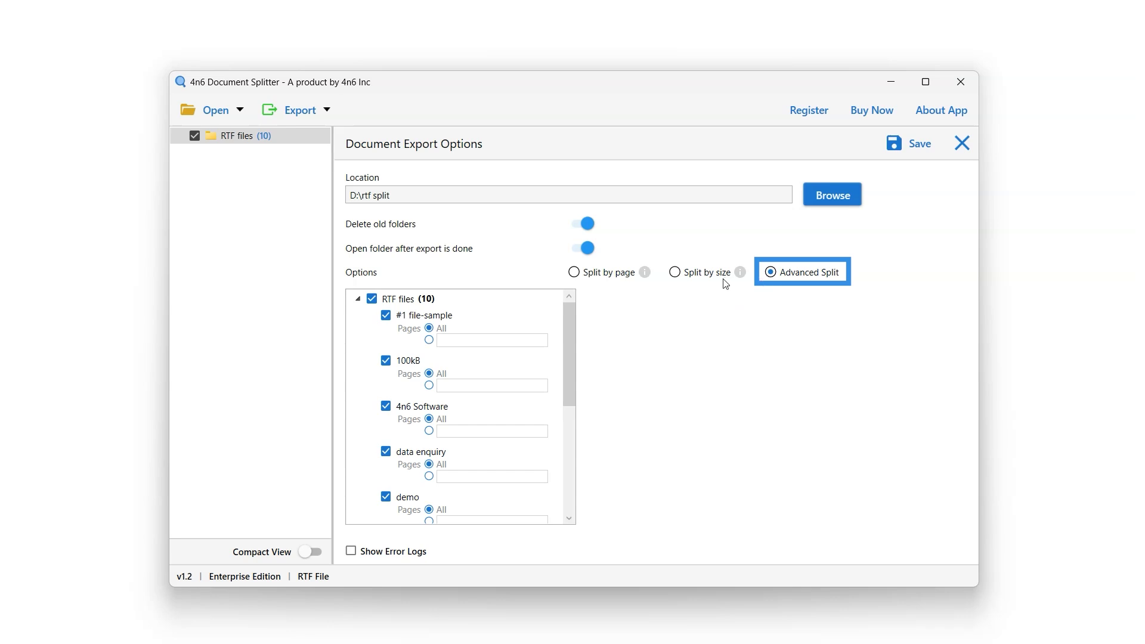
pyautogui.click(372, 299)
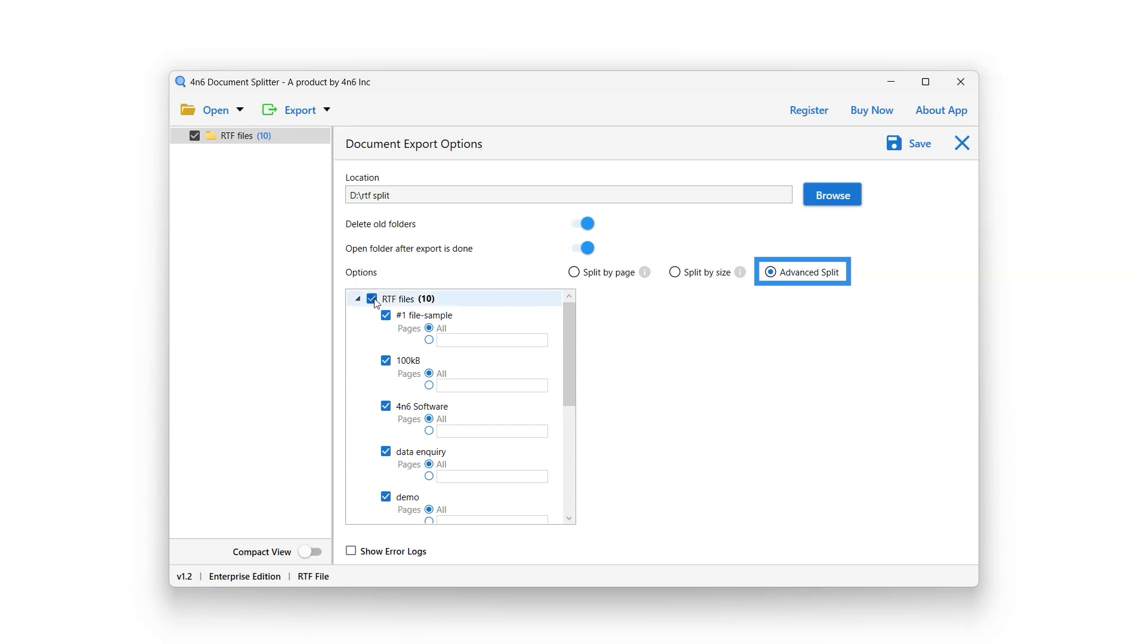
pyautogui.click(371, 299)
pyautogui.click(430, 340)
pyautogui.click(447, 340)
pyautogui.write('1')
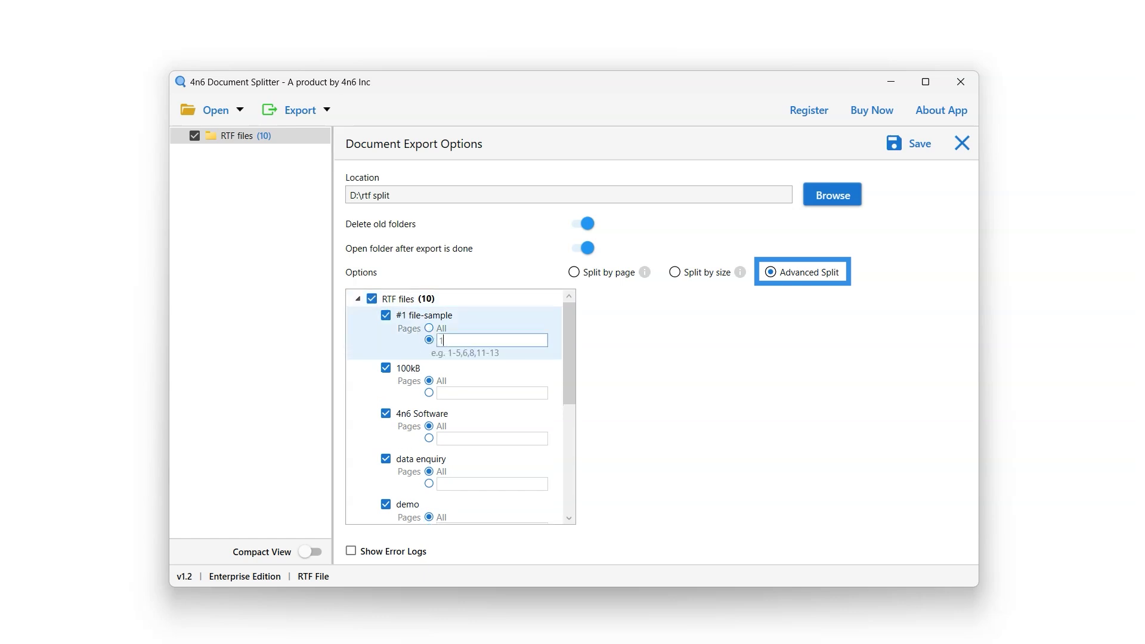
pyautogui.write('-3,5,7')
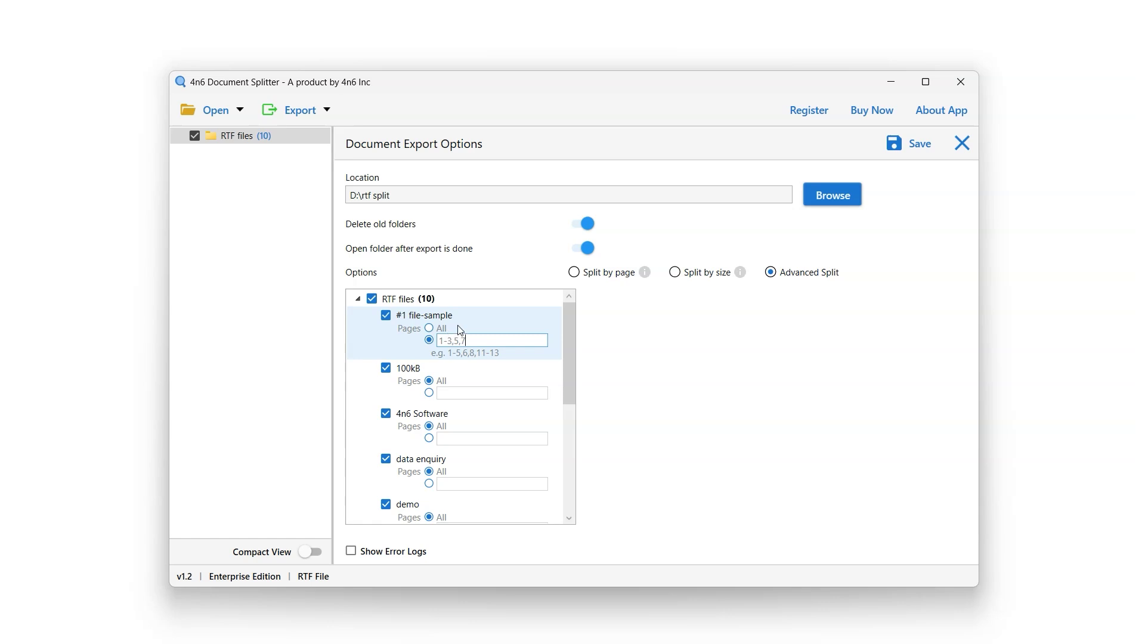
# Step: Choose Split by page and save the export to split the RTF files
pyautogui.click(575, 273)
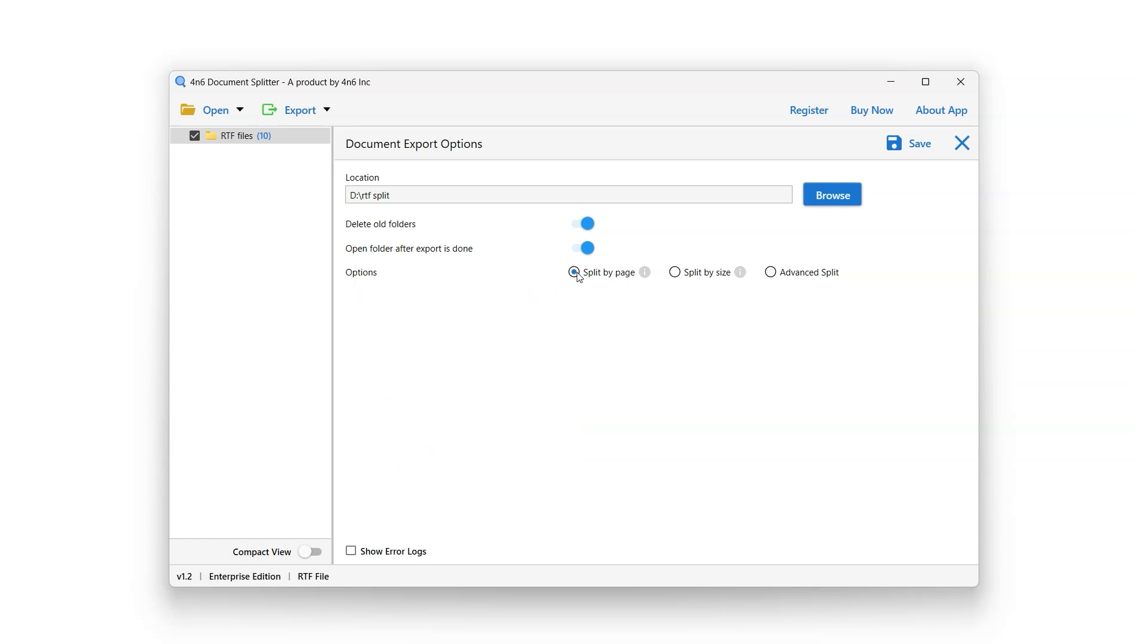
pyautogui.click(887, 140)
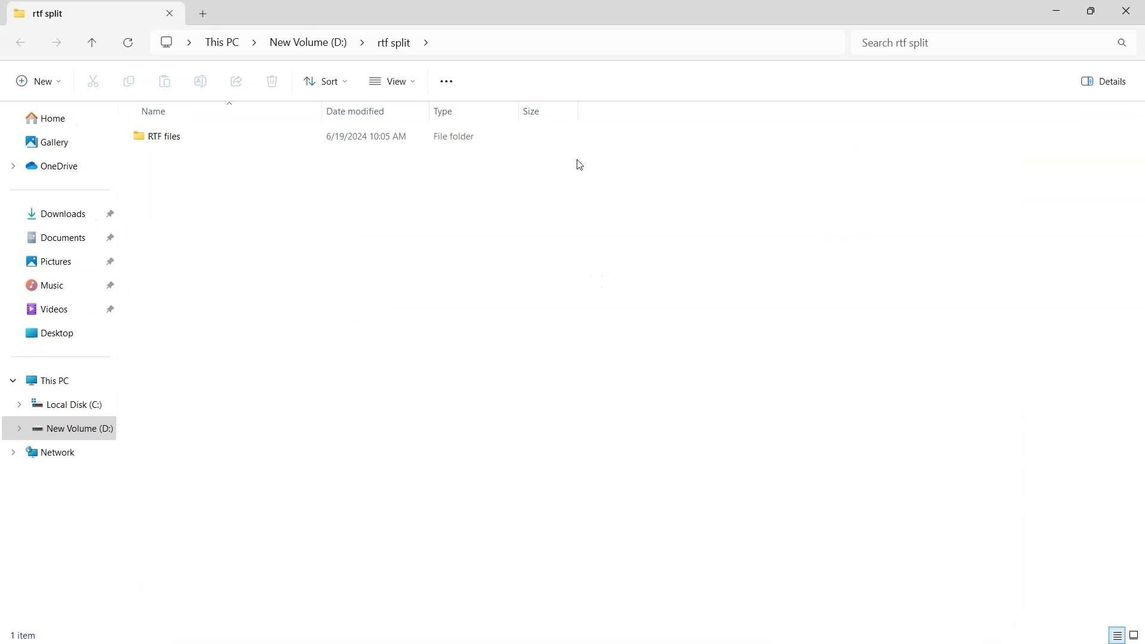
# Step: Open #1 file-sample_1.rtf from the exported #1 file-sample folder in Word 2016 and look through its content
pyautogui.doubleClick(143, 141)
pyautogui.doubleClick(143, 140)
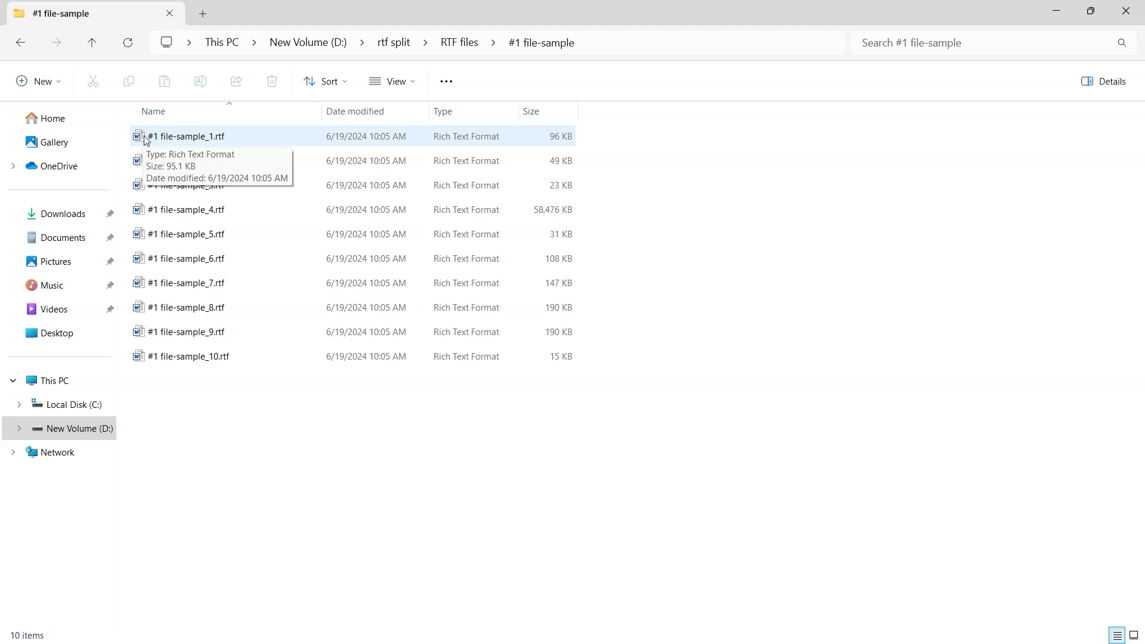
pyautogui.doubleClick(144, 137)
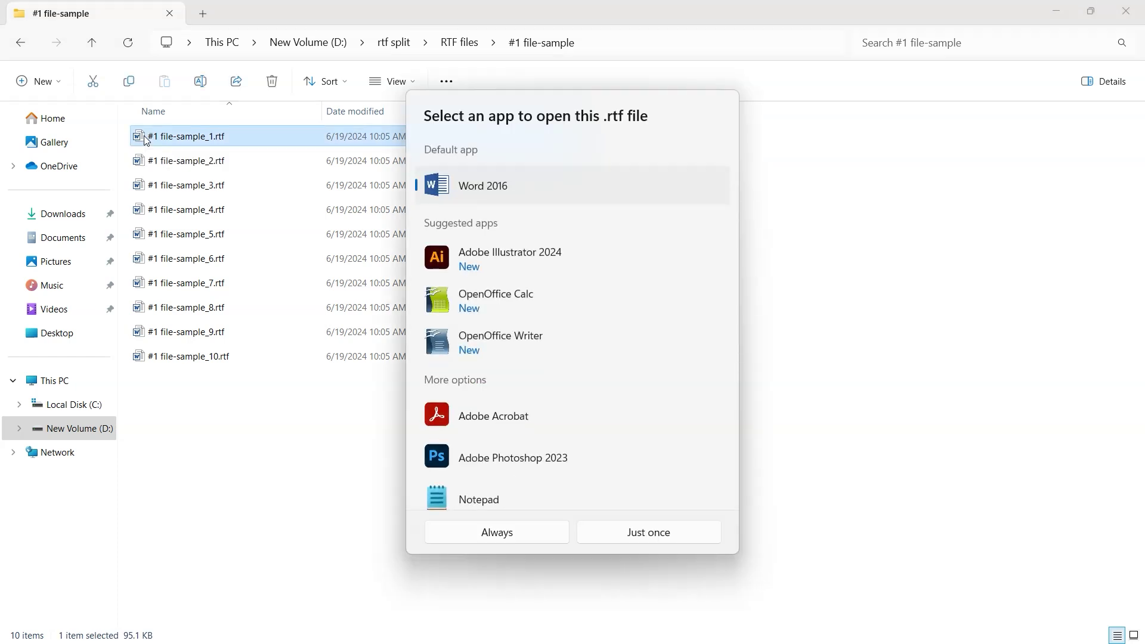
pyautogui.doubleClick(468, 188)
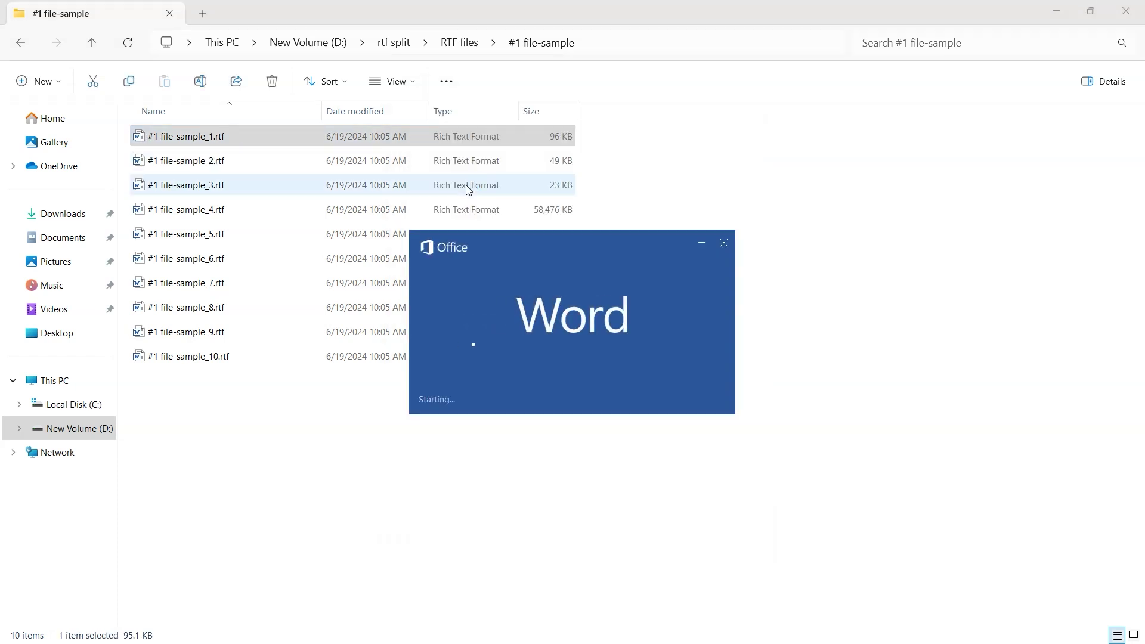
pyautogui.scroll(-6, 467, 185)
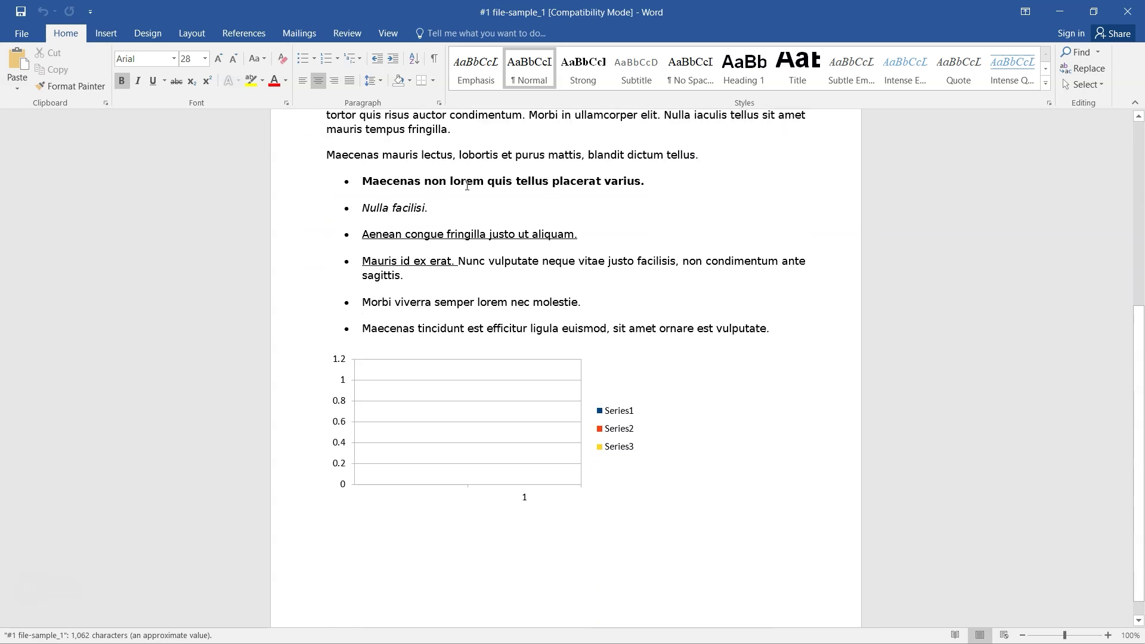
pyautogui.scroll(-1, 467, 185)
pyautogui.scroll(6, 467, 185)
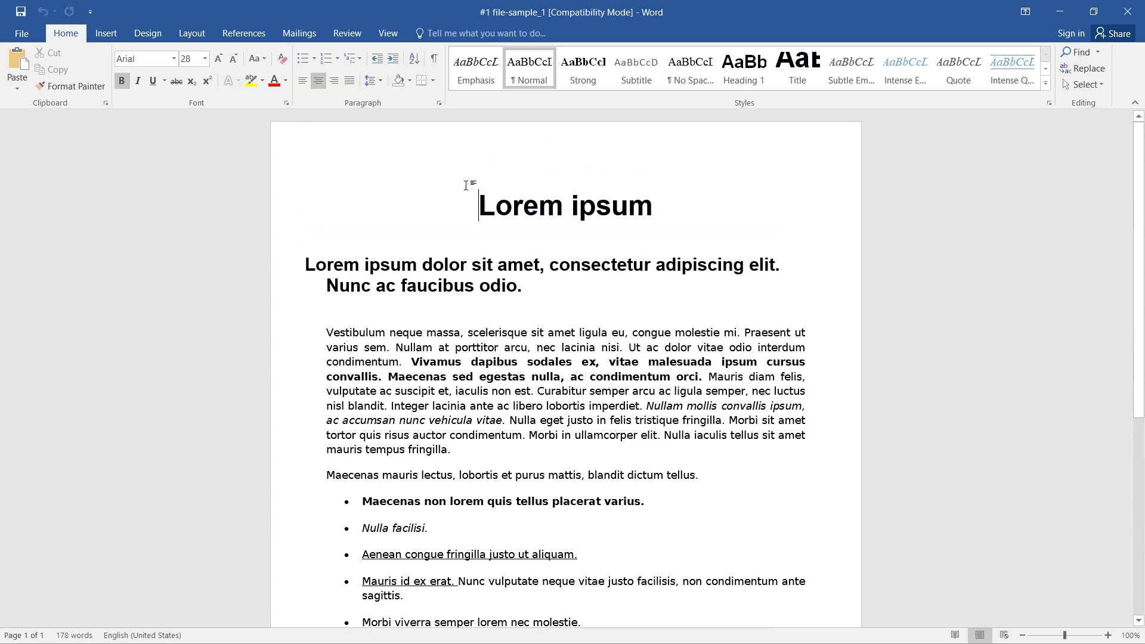